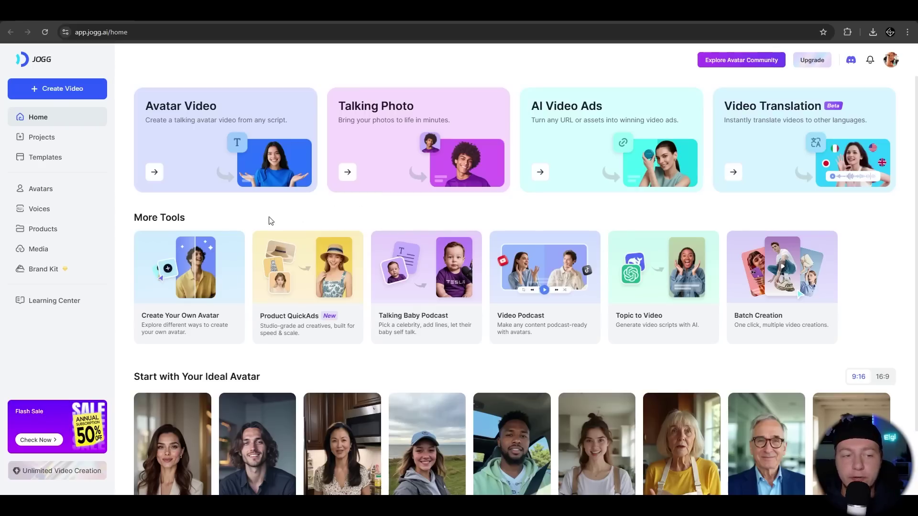
Start a Text to Avatar design and look over the age and gender options
click(214, 253)
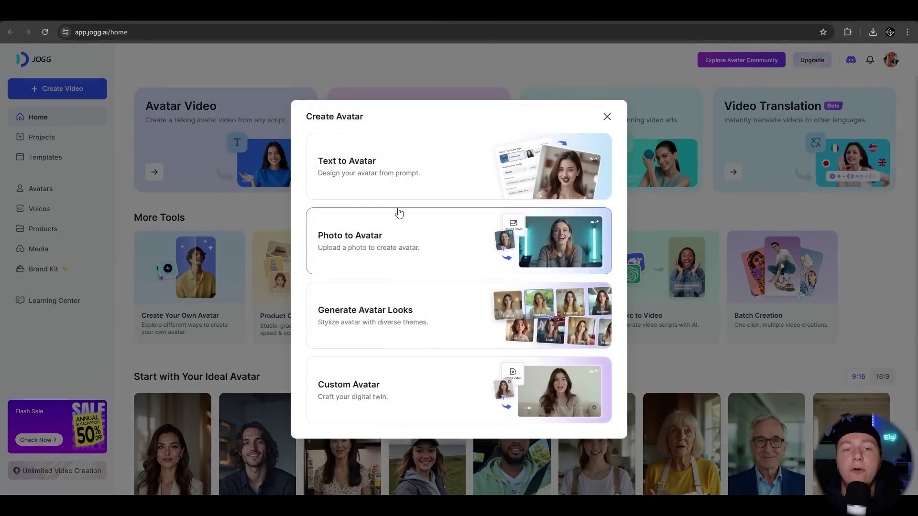
click(399, 178)
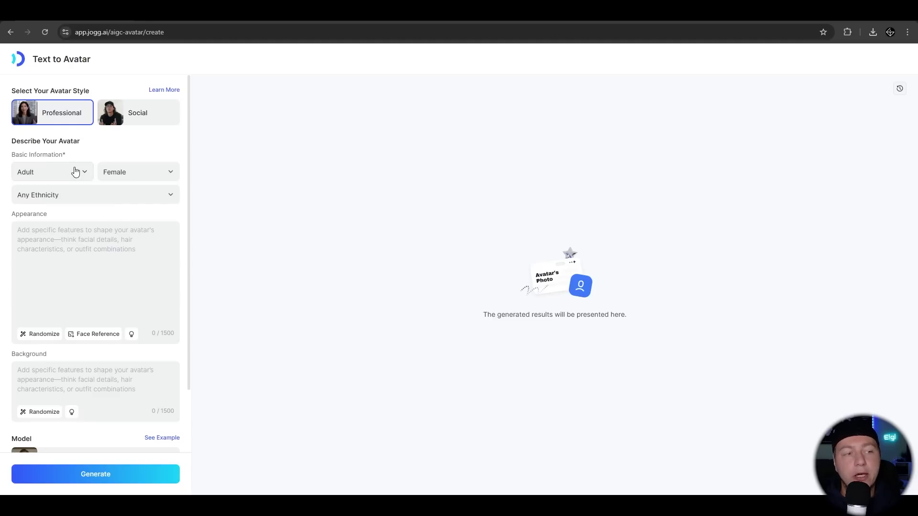
click(76, 172)
click(104, 147)
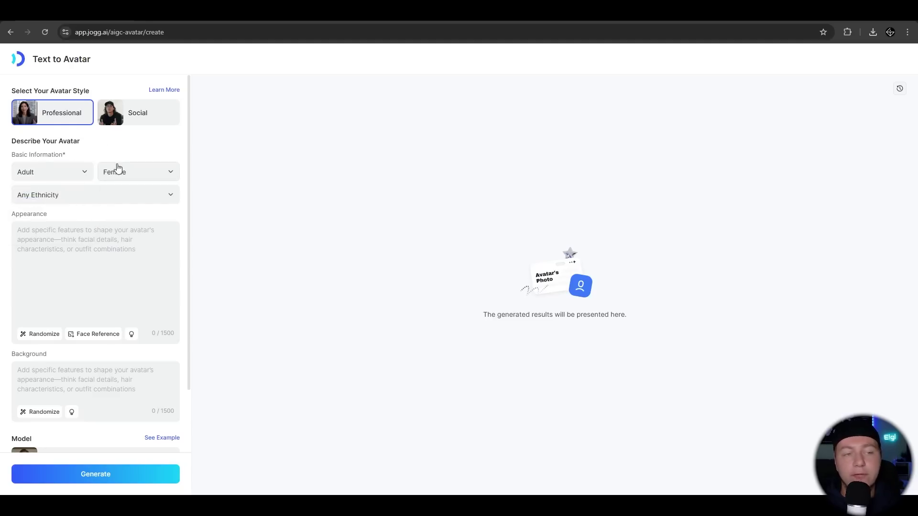
click(116, 172)
Review the ethnicity choices and the available image models without changing them
click(98, 195)
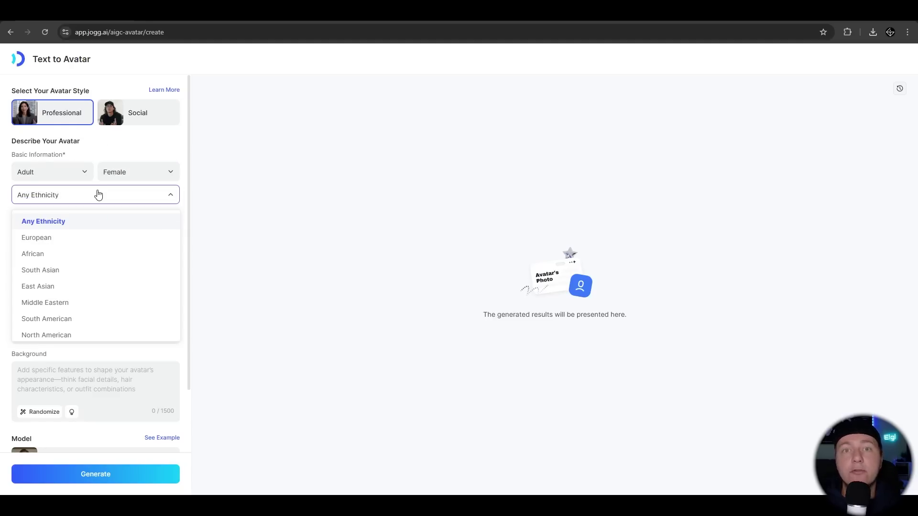
click(132, 247)
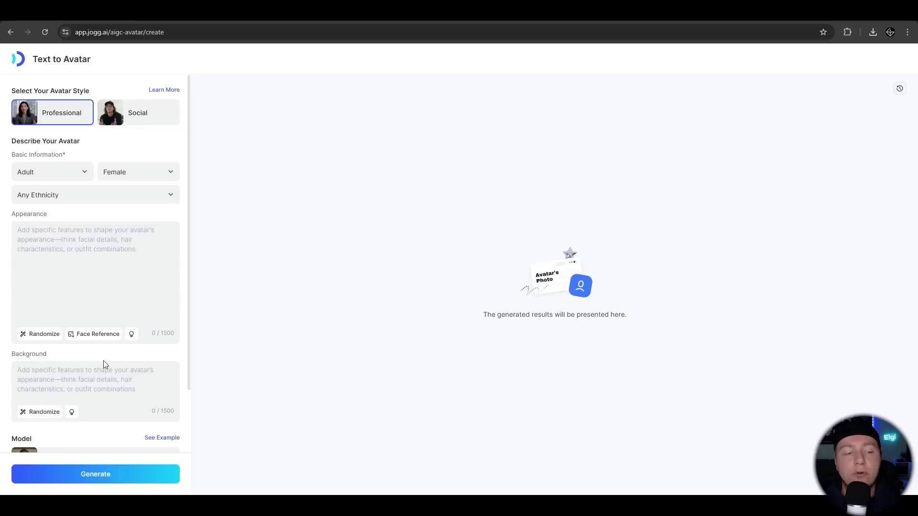
scroll(104, 363, down, 2)
click(100, 384)
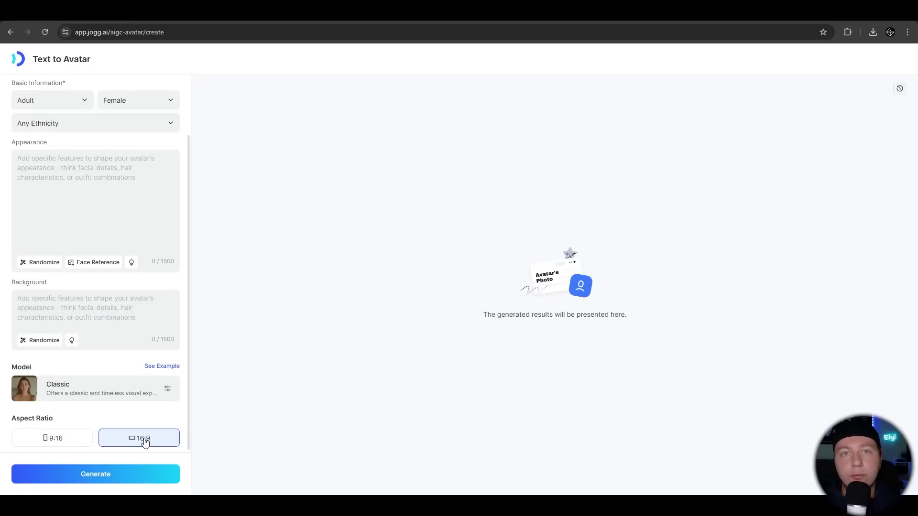
scroll(141, 149, up, 2)
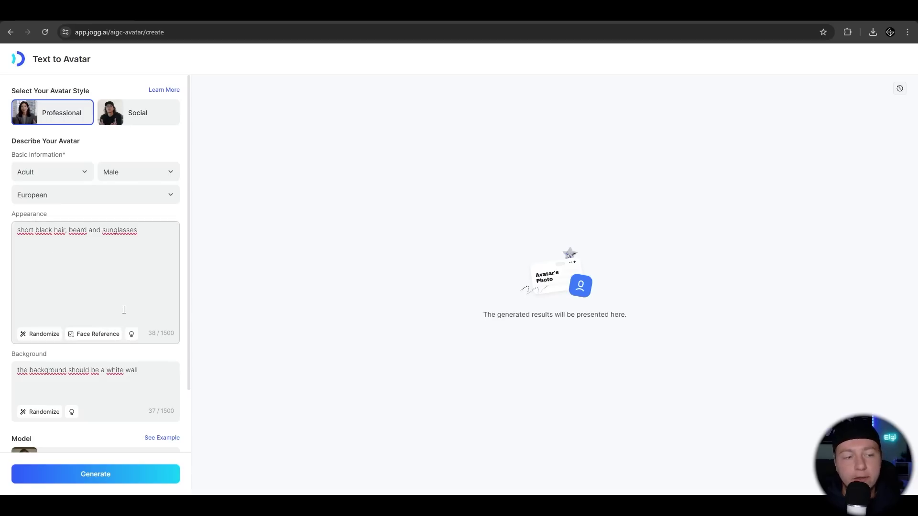
Generate 16:9 photos of a bearded European man in sunglasses before a white wall
scroll(122, 335, down, 2)
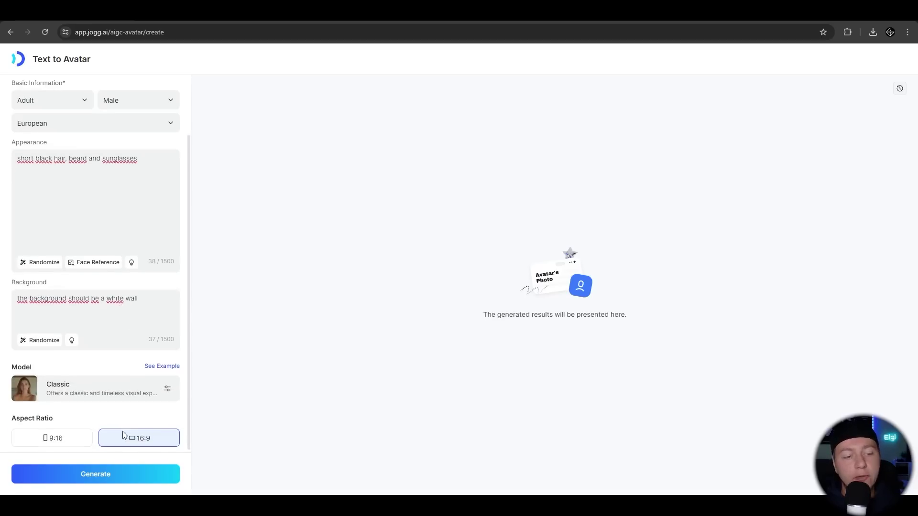
click(123, 474)
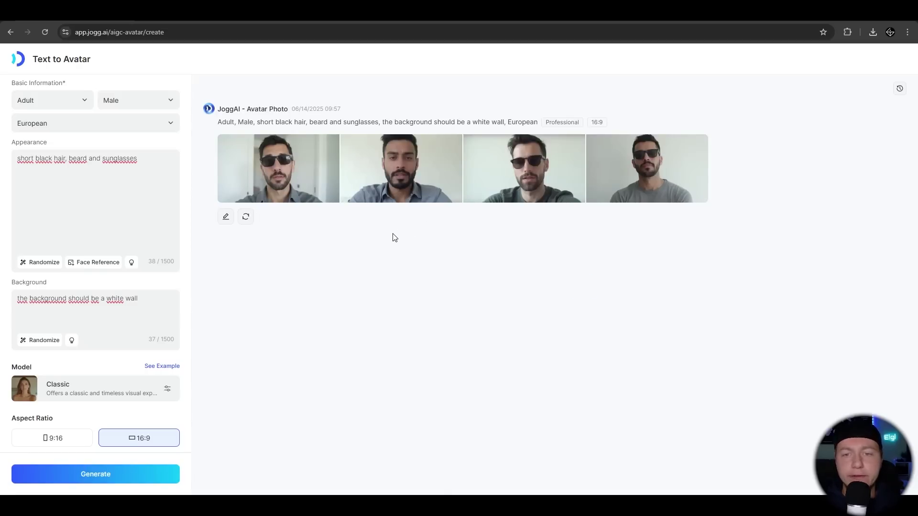
Build the avatar from the third photo with a Surprised expression and the MarcoTrox voice
click(535, 174)
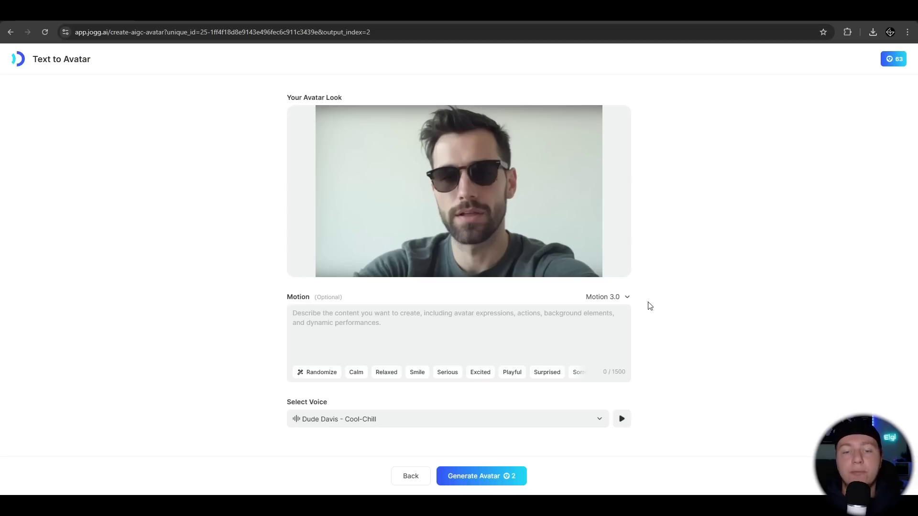
click(539, 376)
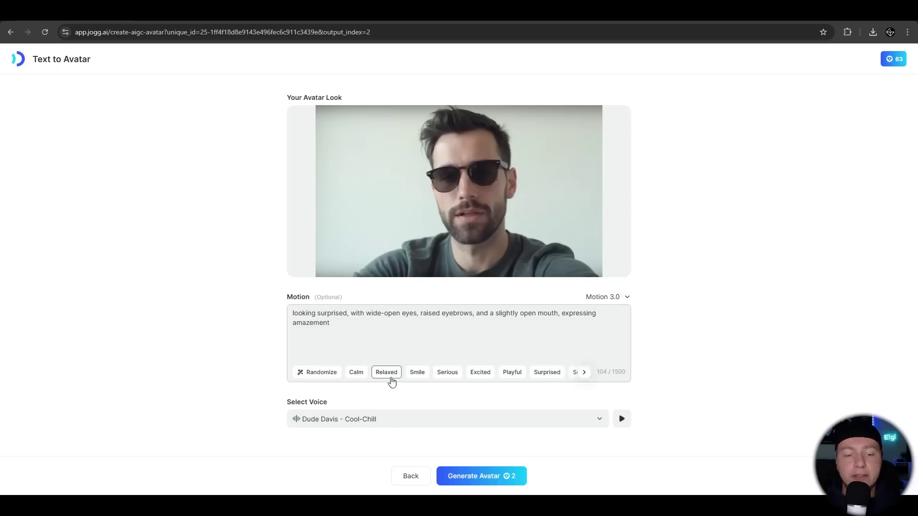
click(386, 418)
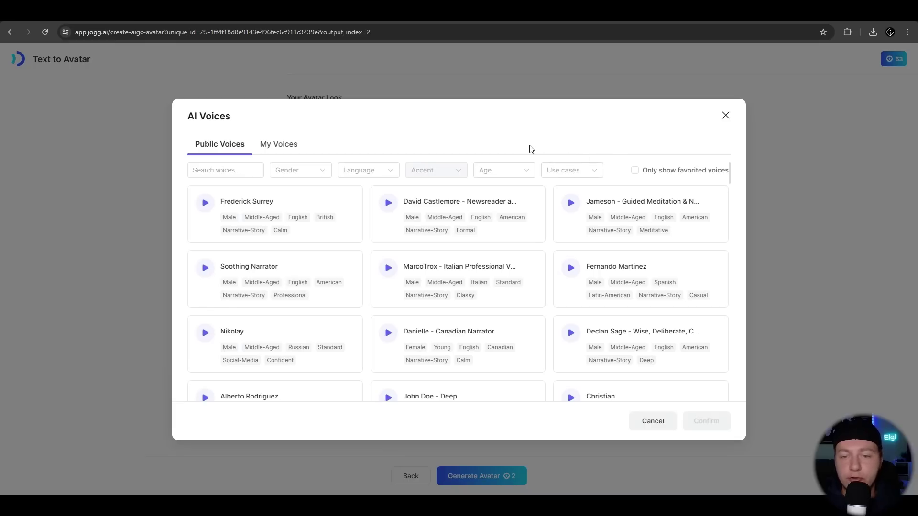
double_click(519, 261)
click(511, 474)
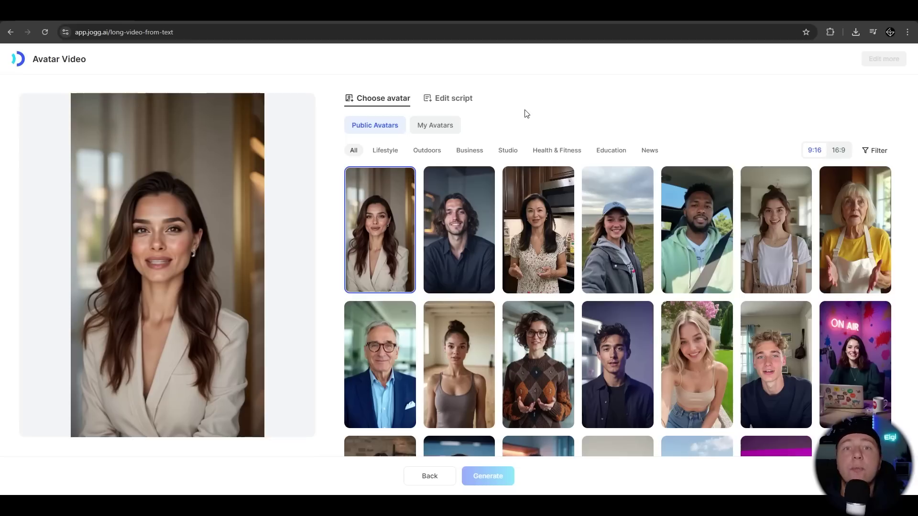
Choose the new sunglasses avatar from My Avatars for the video
click(451, 126)
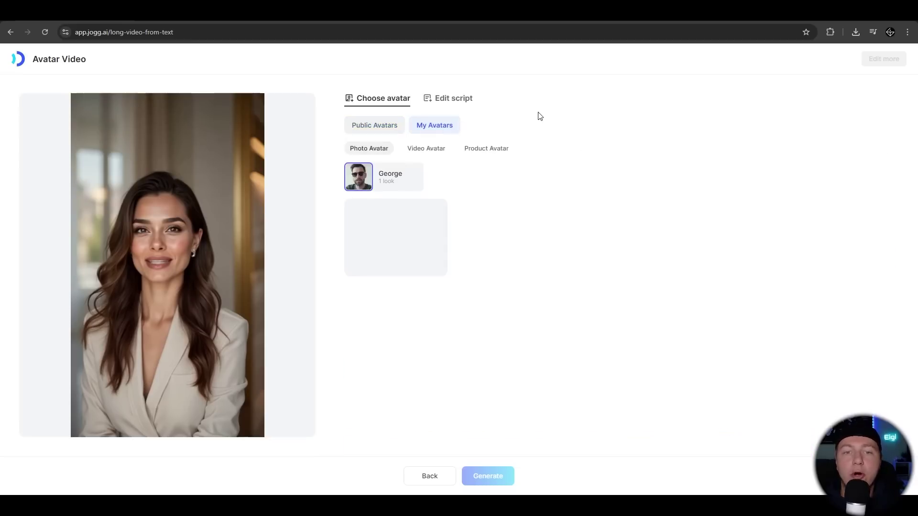
click(401, 235)
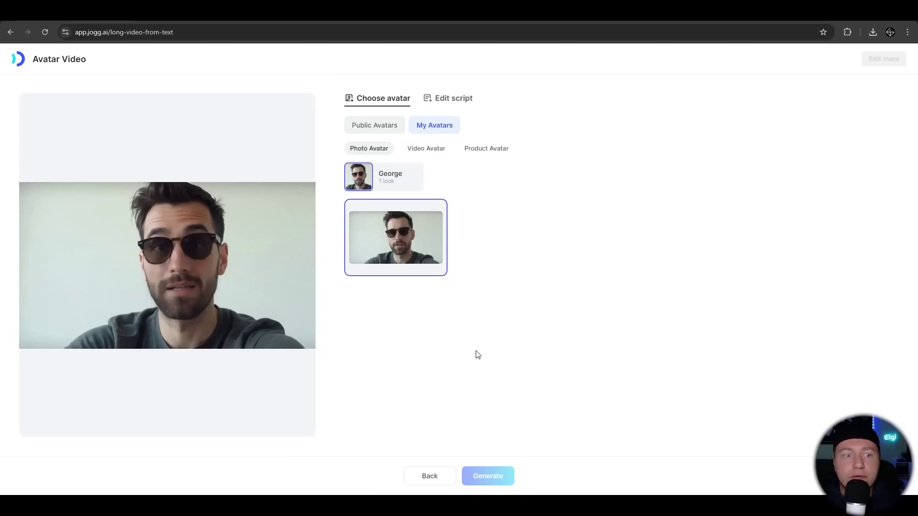
Paste the self-introduction script into the Script box and render the video
click(464, 101)
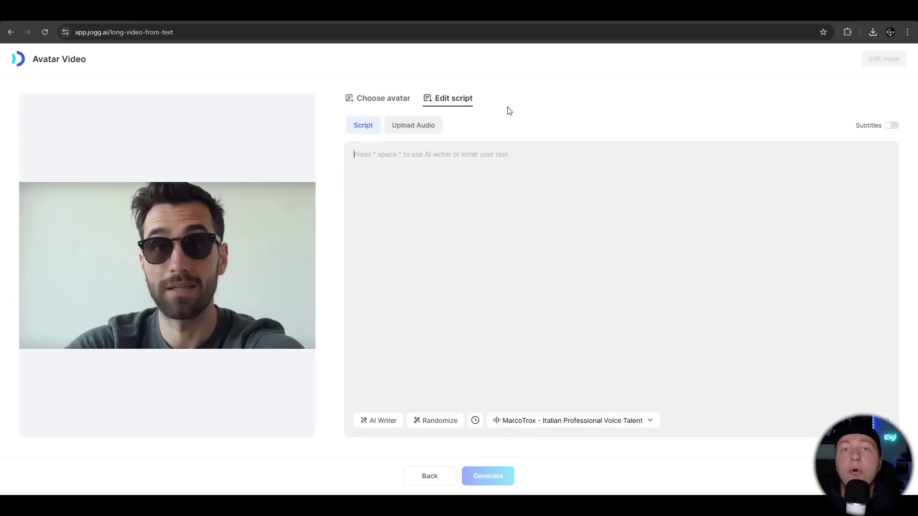
text(Hello my name is George and I am a generated avatar. The text I am speaking is a prompt and I love it.)
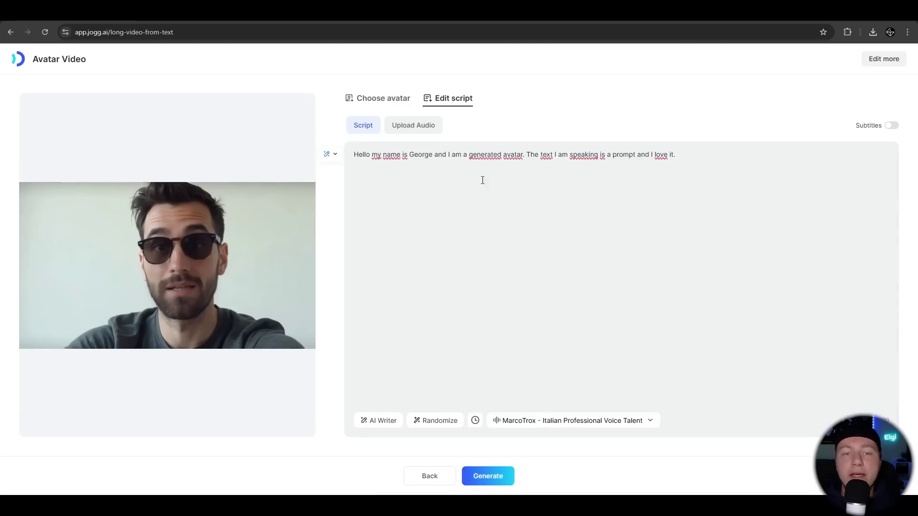
click(379, 421)
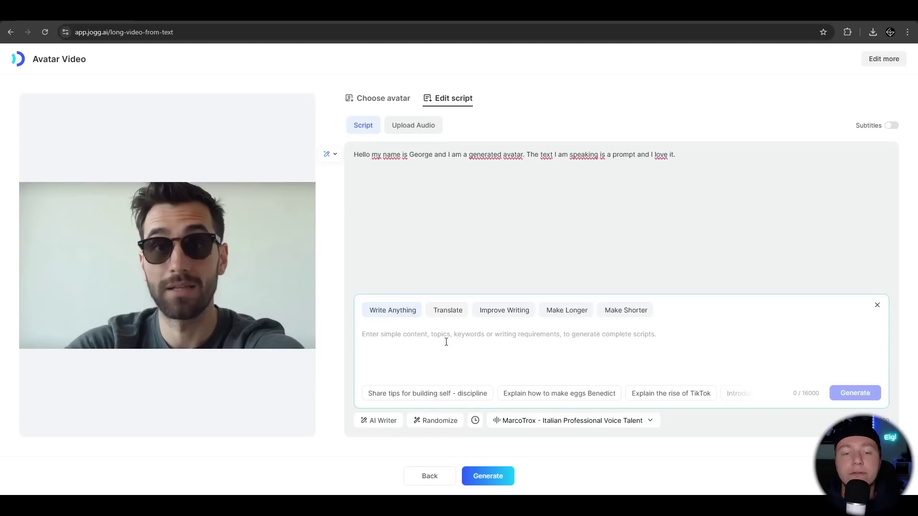
click(482, 256)
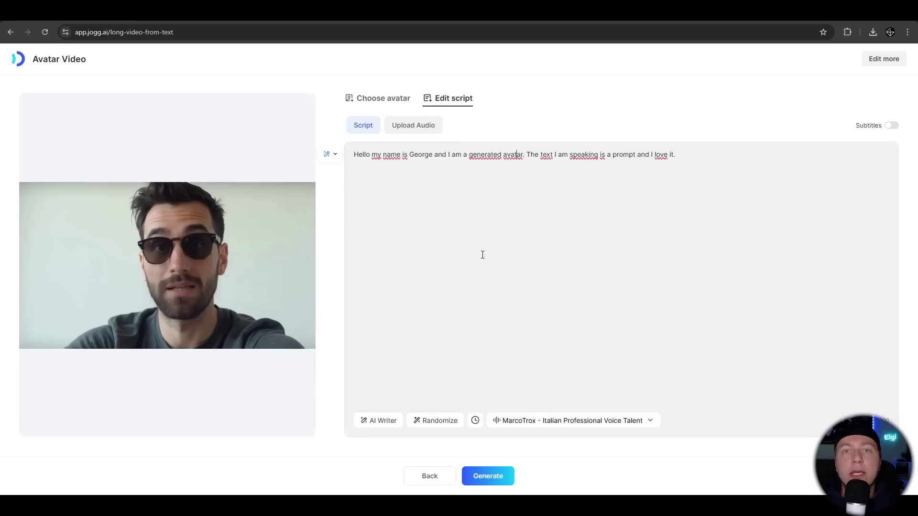
click(495, 479)
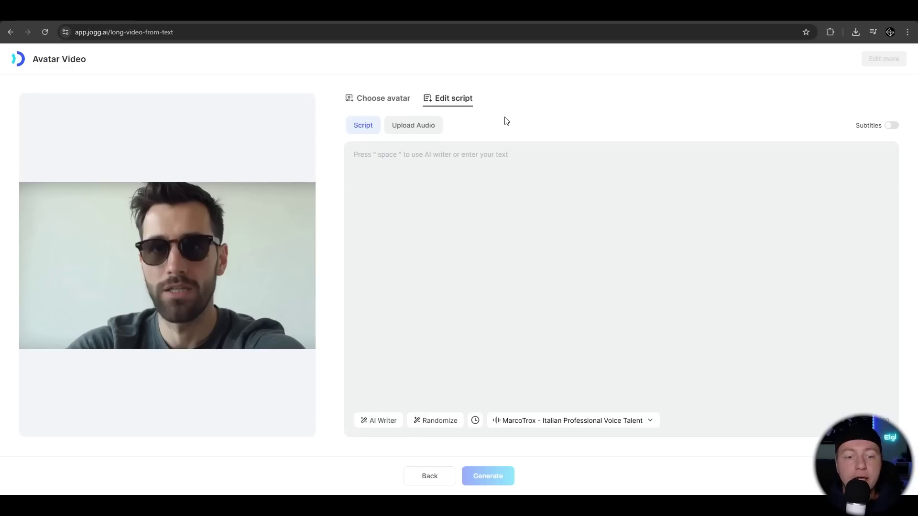
Look through AI Writer's translate, improve, lengthen and shorten modes, returning to topic writing
click(379, 420)
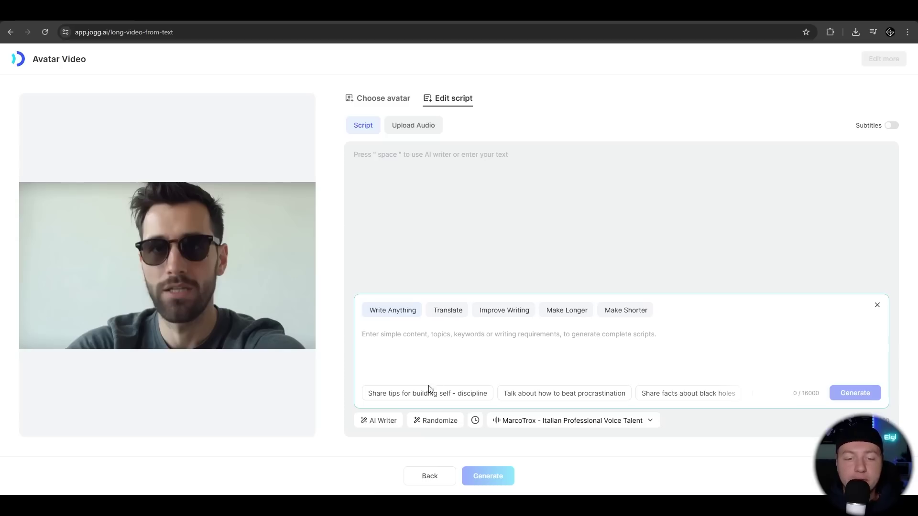
click(443, 315)
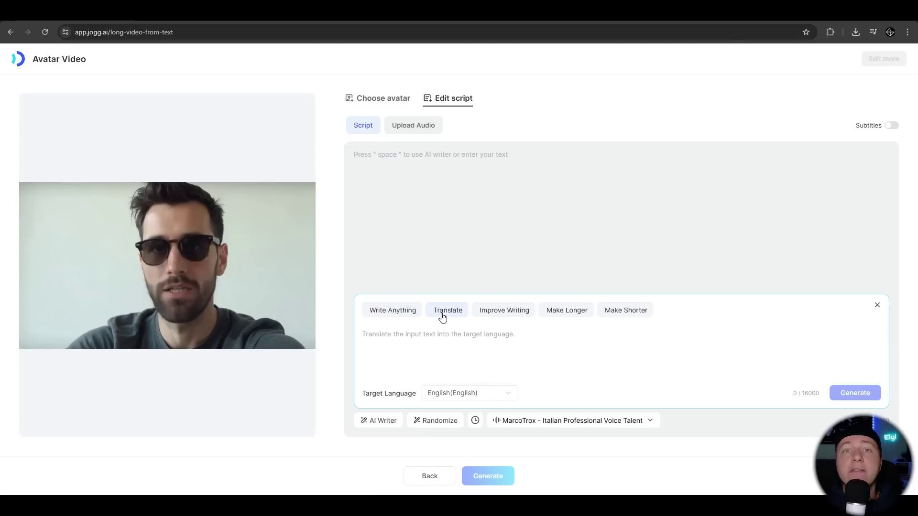
click(528, 317)
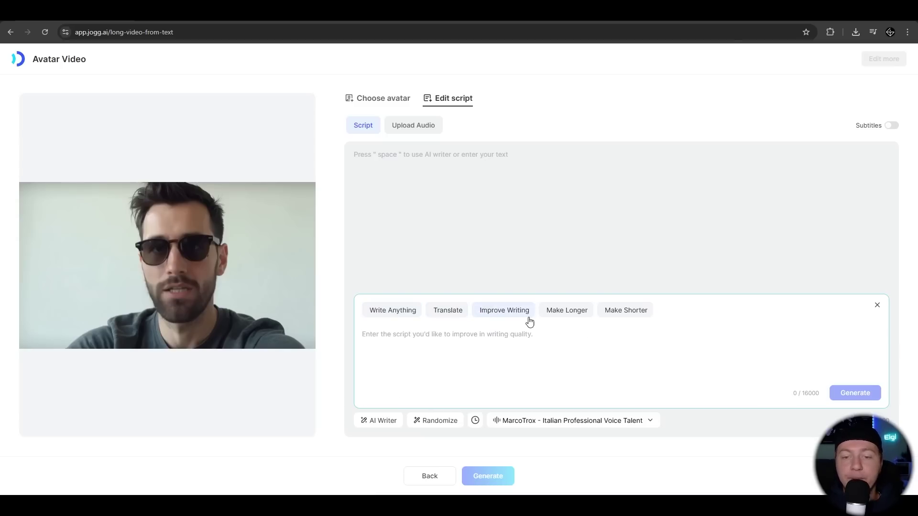
click(559, 318)
click(623, 316)
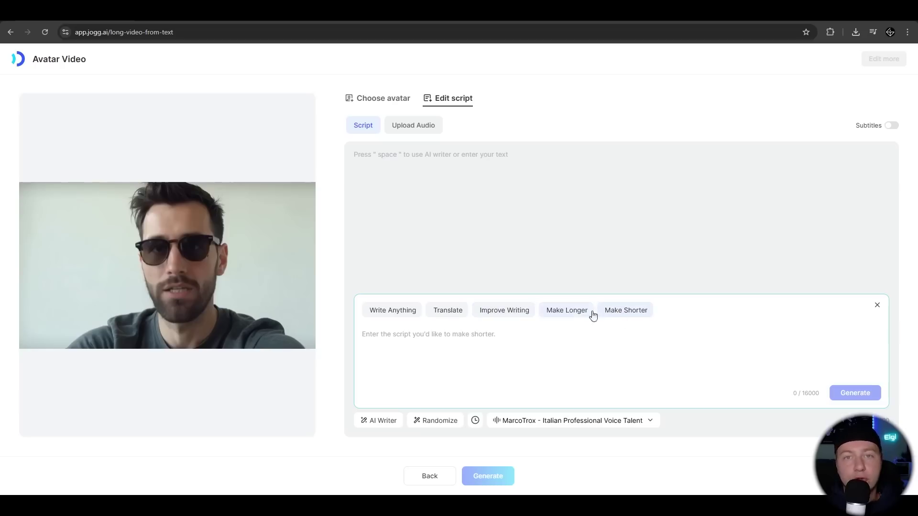
click(403, 314)
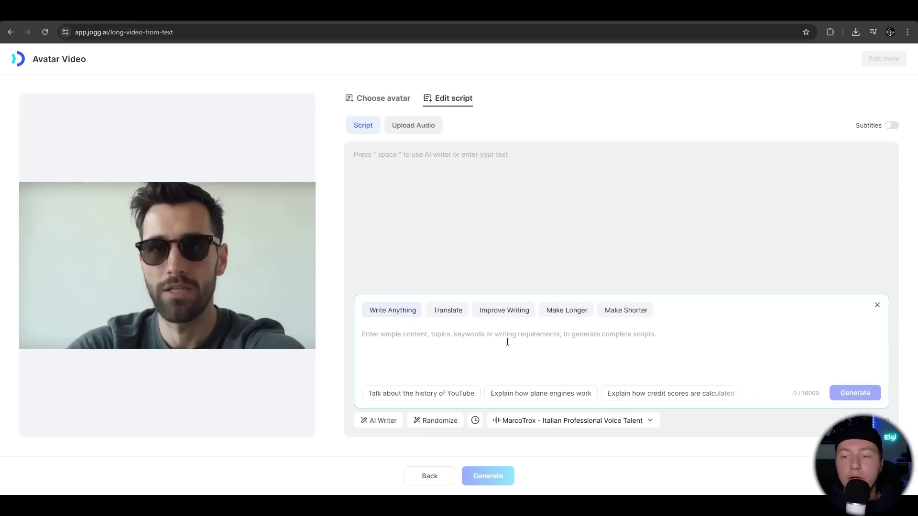
Generate a script on the history of YouTube and apply it to the video
click(434, 394)
click(859, 393)
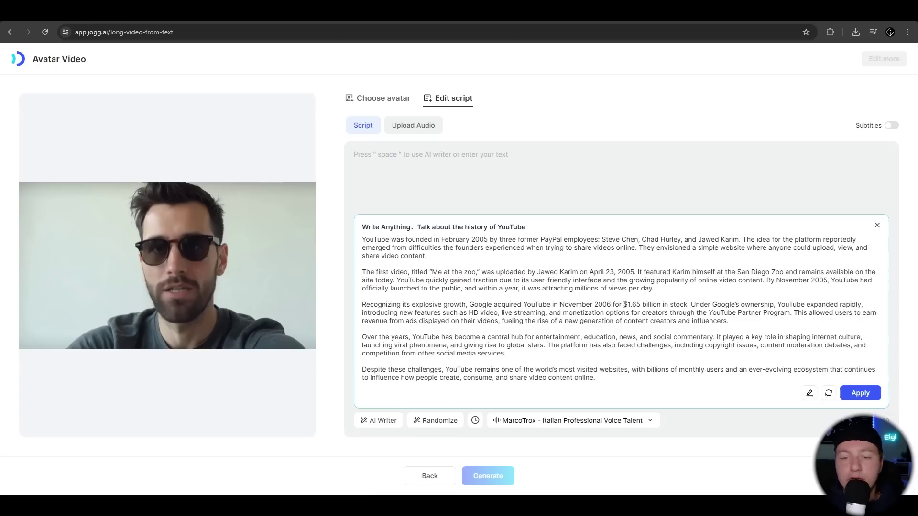
click(866, 394)
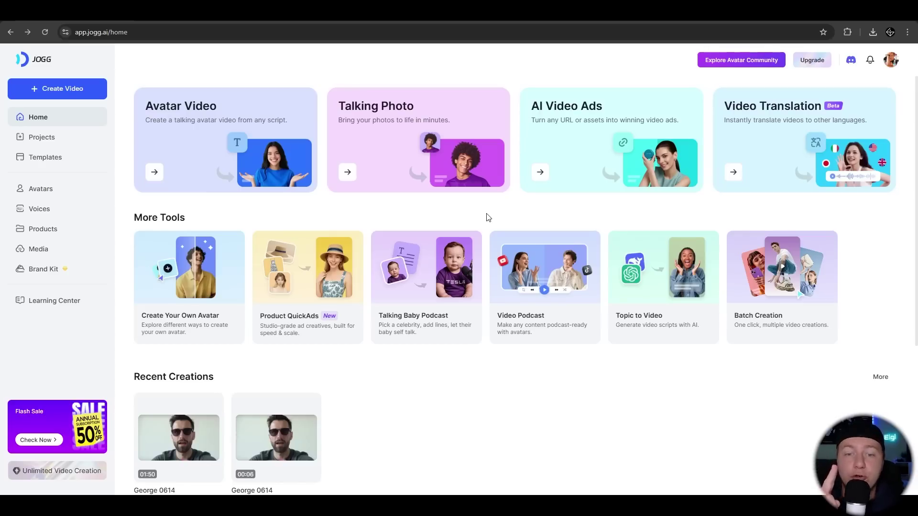
Open Video Podcast and choose the Upload Script option
click(548, 278)
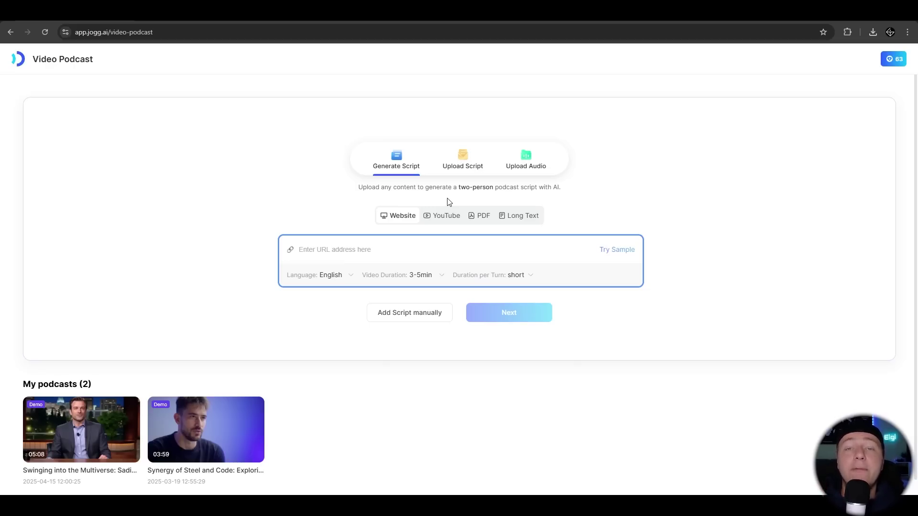
click(451, 166)
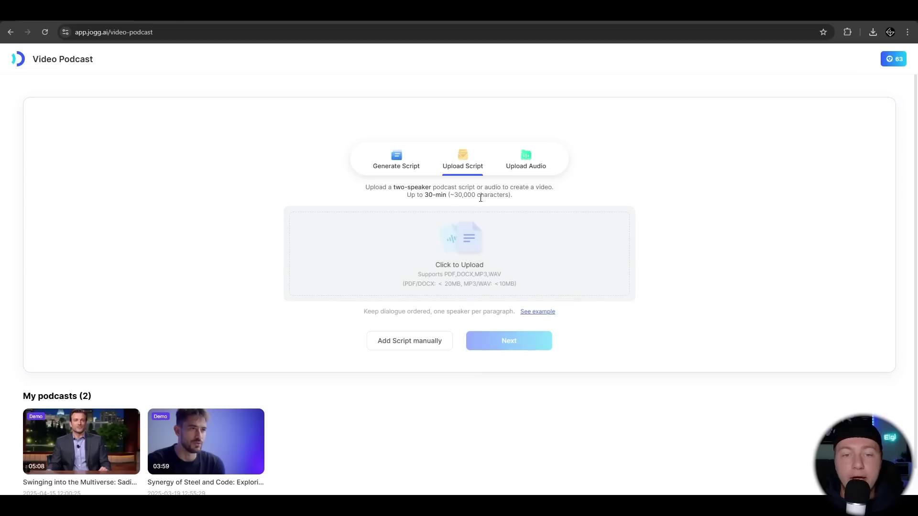
Paste the four-turn two-host dialogue into the Milton & Jocelyn podcast script
click(536, 168)
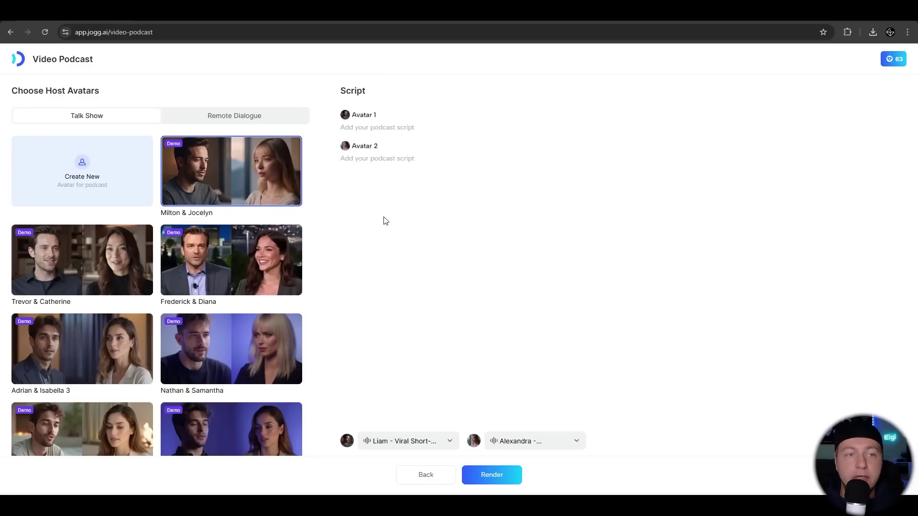
click(394, 132)
text(Hello, how are you Vanessa? I am very good, but how are you? Yes, all fine, even though I am just a virtual person. Oh, me too.)
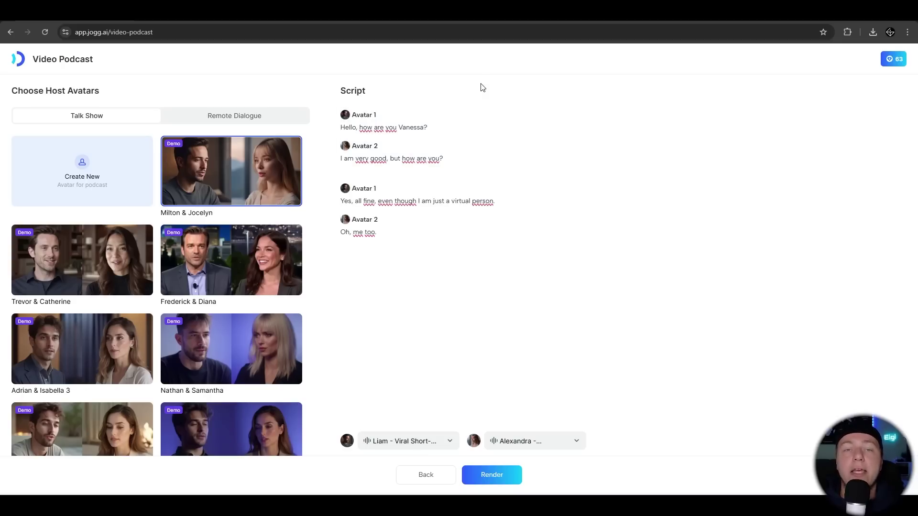
mouse_move(605, 179)
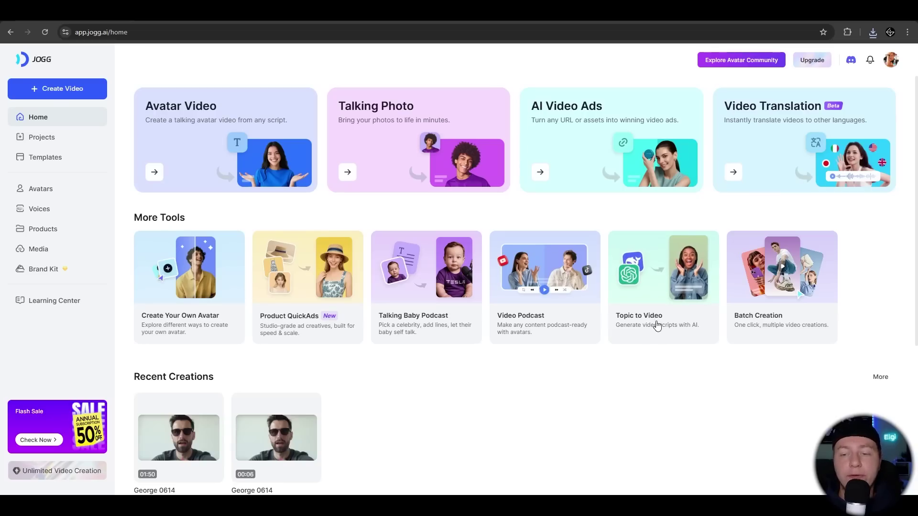
Enter the topic 'best electric scooters' in Topic to Video
click(657, 326)
click(354, 166)
text(b)
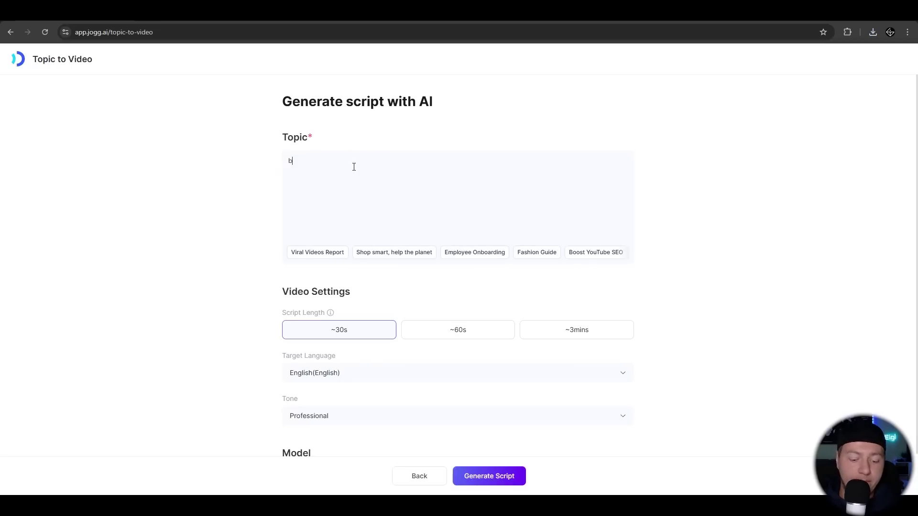
text(est electric scooters)
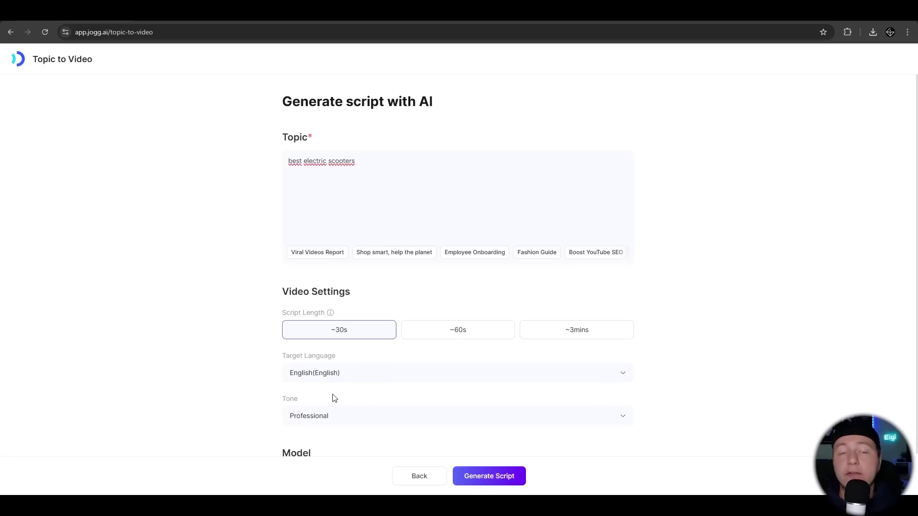
Keep the Professional tone and GPT-4o model, then generate the script
click(338, 419)
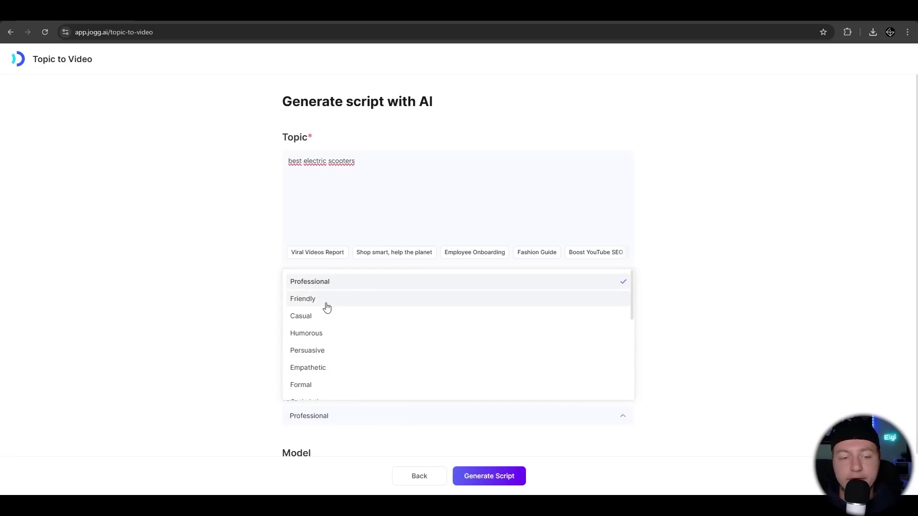
click(235, 322)
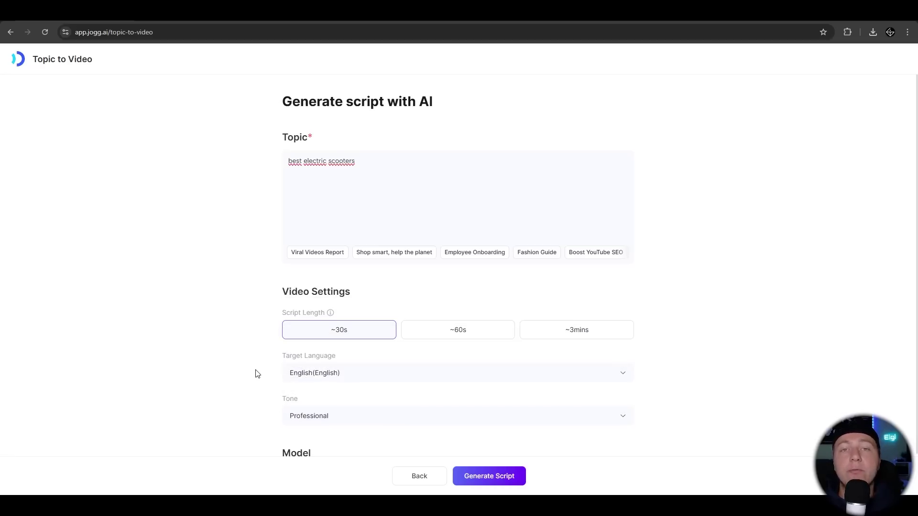
scroll(258, 382, down, 1)
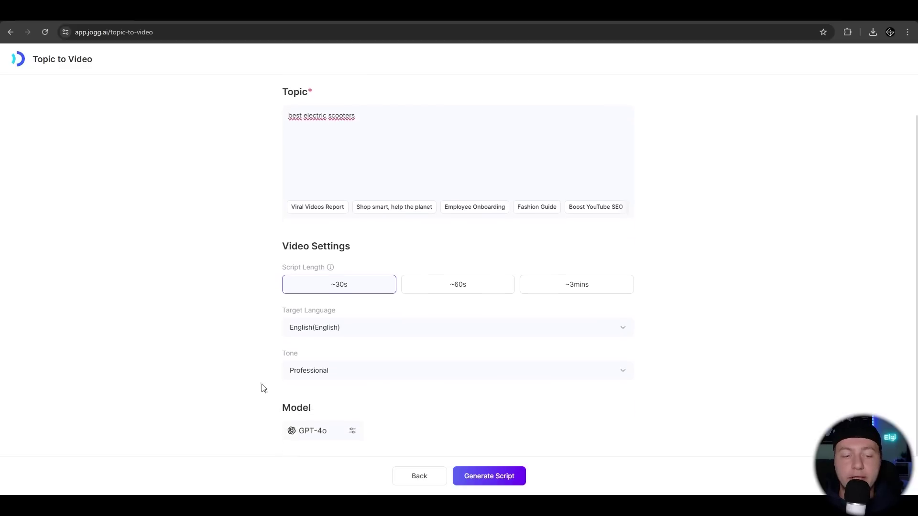
click(353, 431)
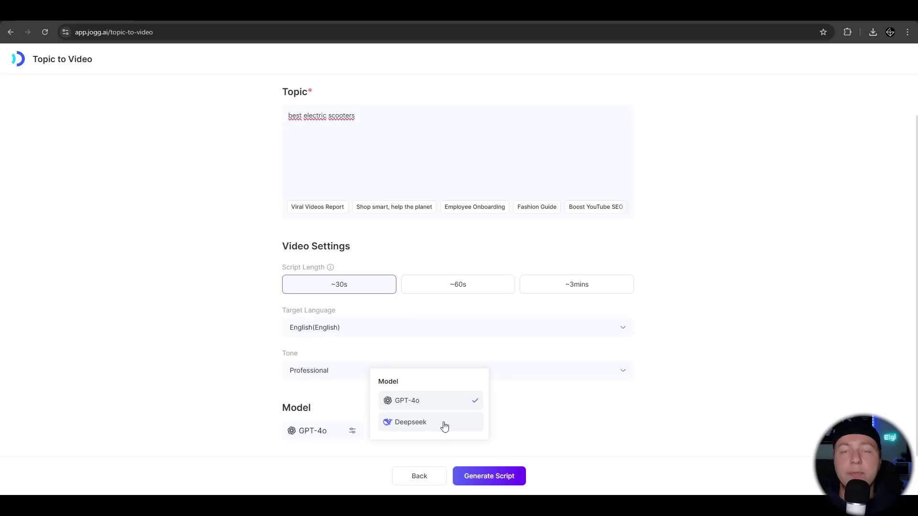
click(537, 426)
scroll(243, 405, up, 1)
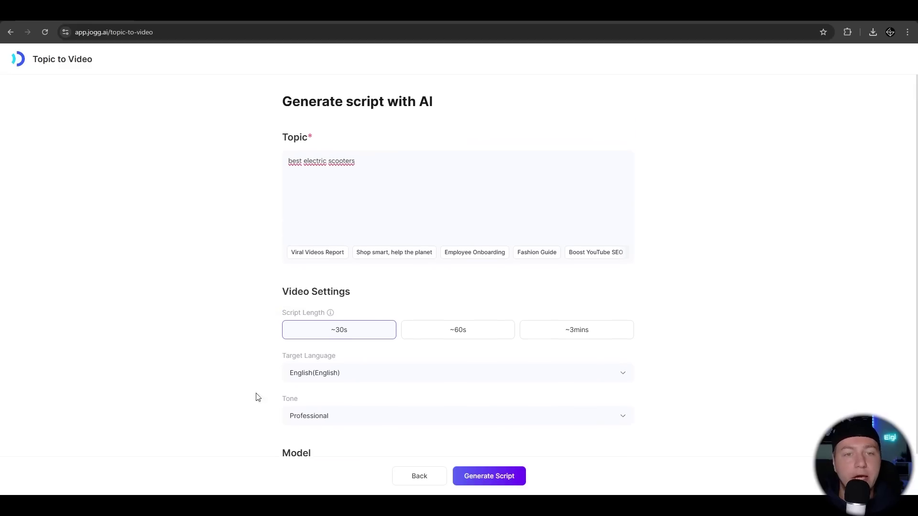
click(502, 474)
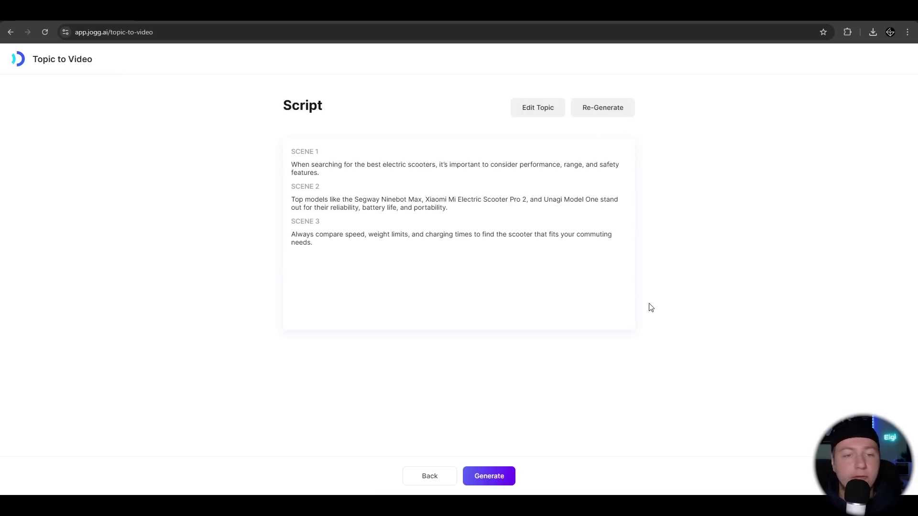
Turn the script into a video and give clip two a long-haired library presenter
click(490, 476)
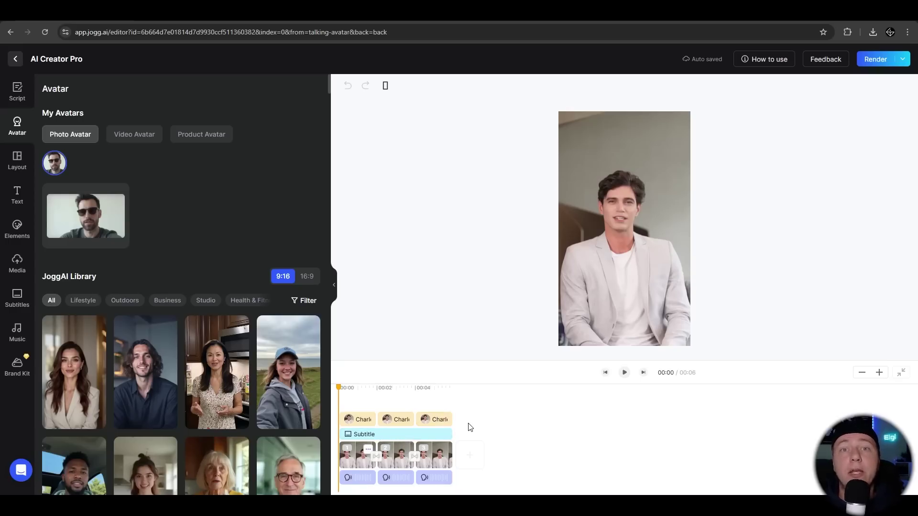
click(355, 457)
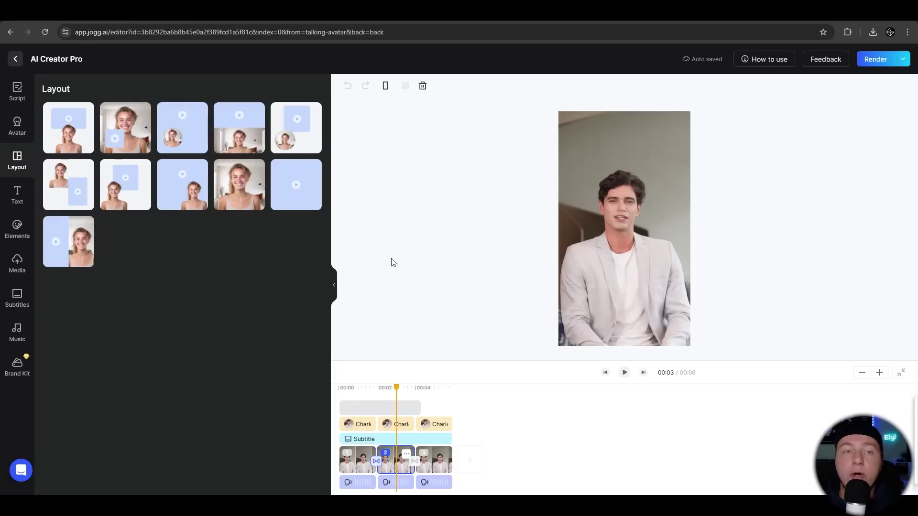
click(24, 122)
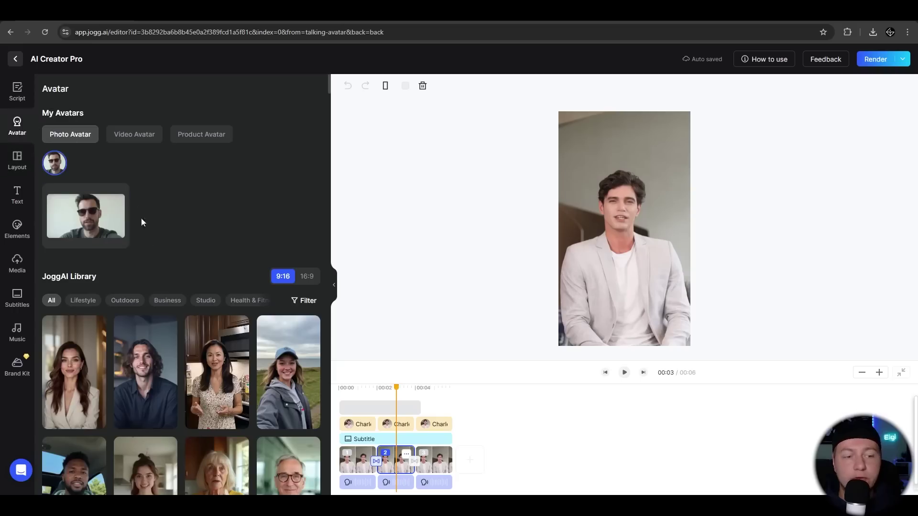
click(150, 361)
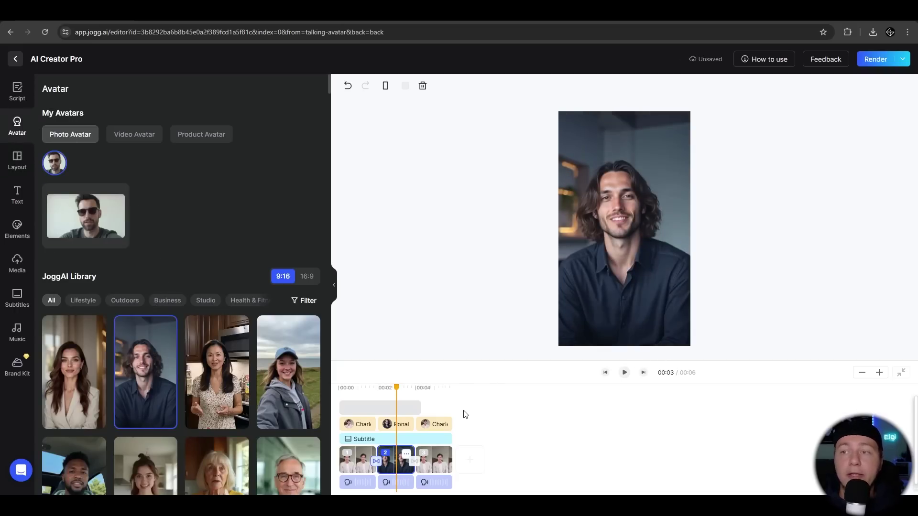
Render the best electric scooters video, then open it from Recent Creations to play it
click(880, 60)
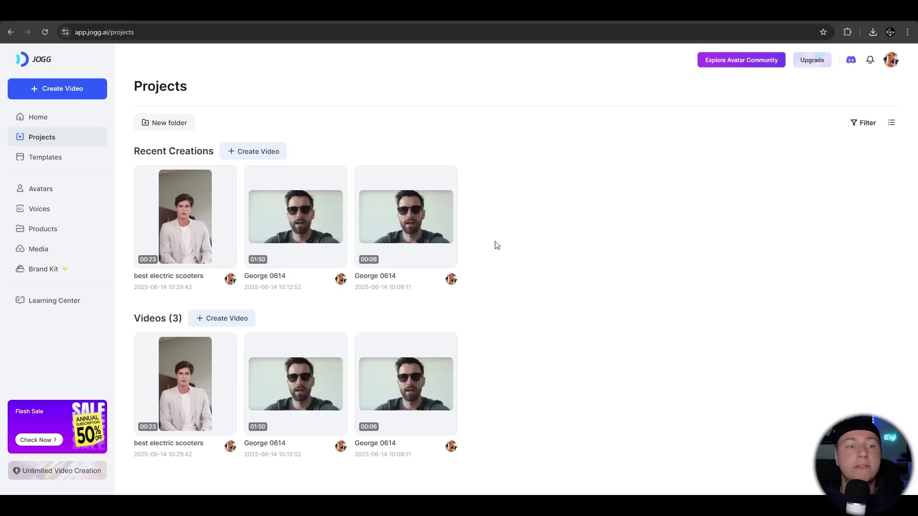
click(185, 215)
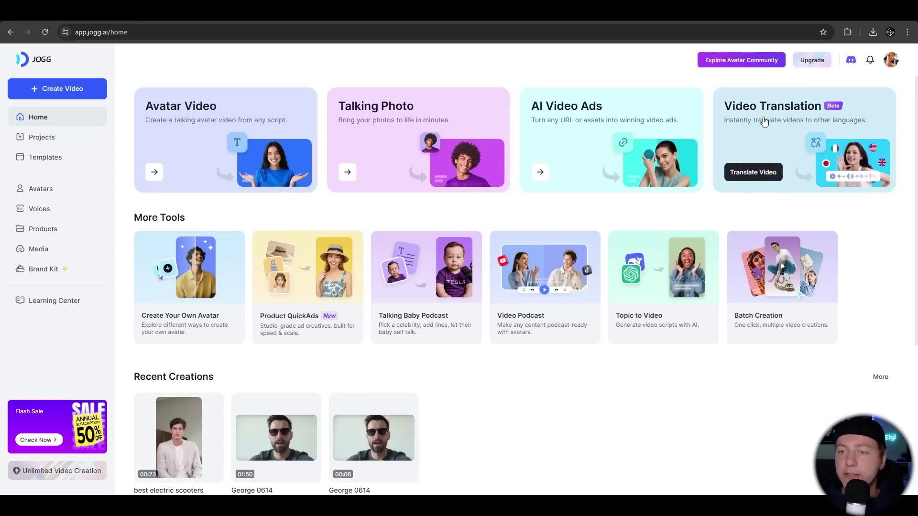
Start a Translate Video job with the sunglasses presenter clip and pick French (français) as target language
click(773, 141)
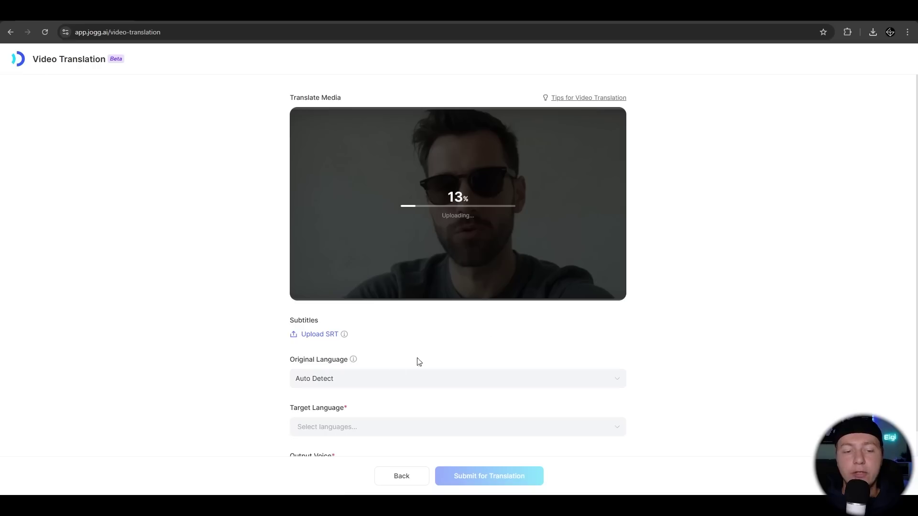
scroll(325, 378, down, 2)
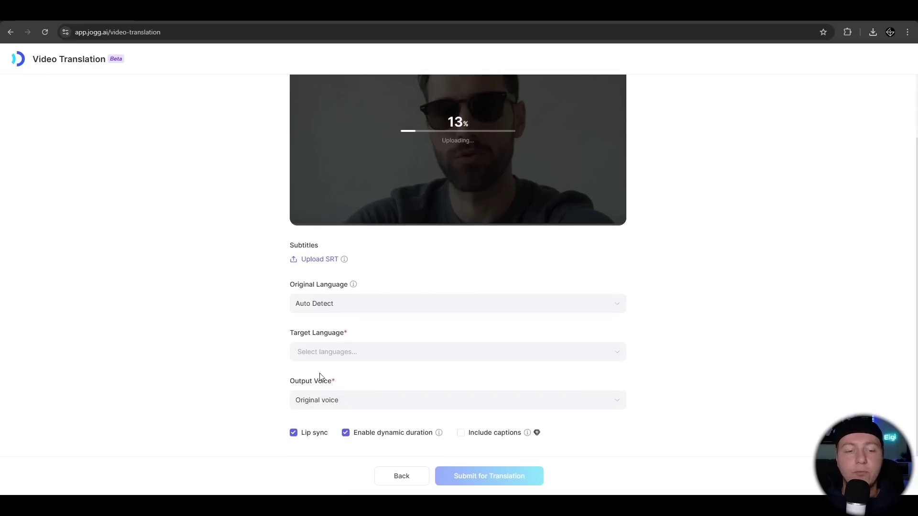
click(378, 349)
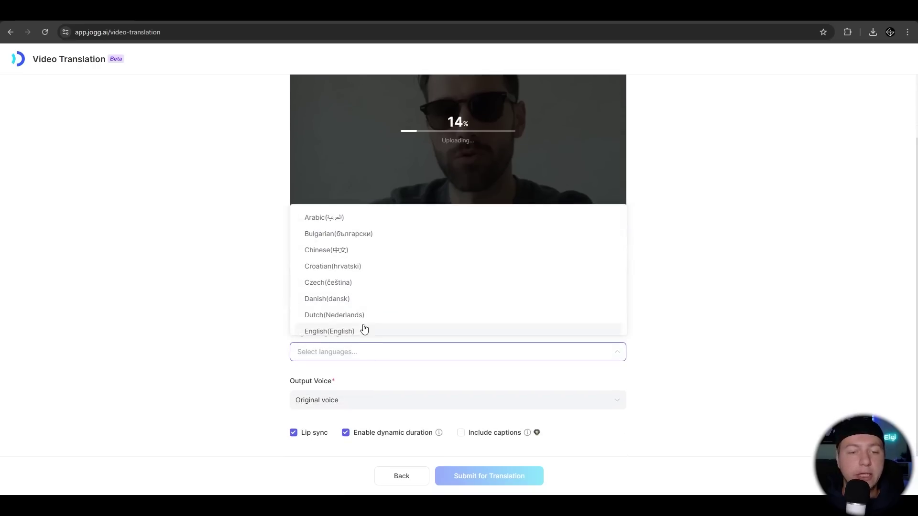
scroll(365, 255, down, 3)
click(365, 237)
click(374, 382)
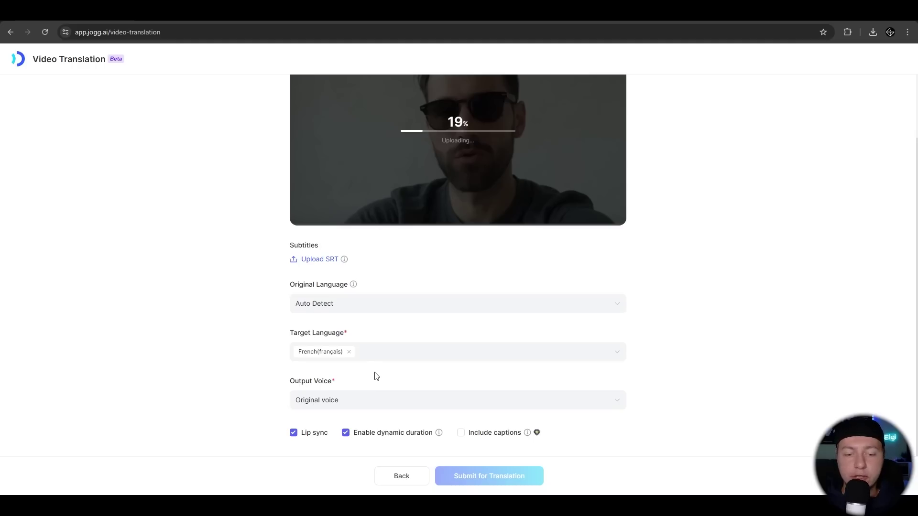